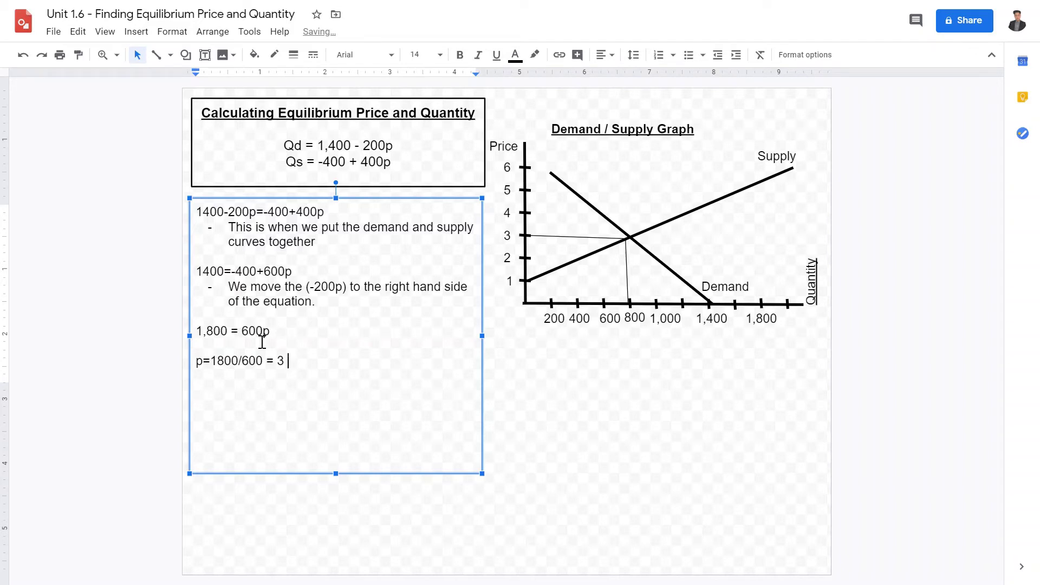
# Add the line 'Therefore - the equilibrium price = 3' below the price result
pyautogui.press('Return')
pyautogui.press('Return')
pyautogui.write('Therefore - the equilibriym')
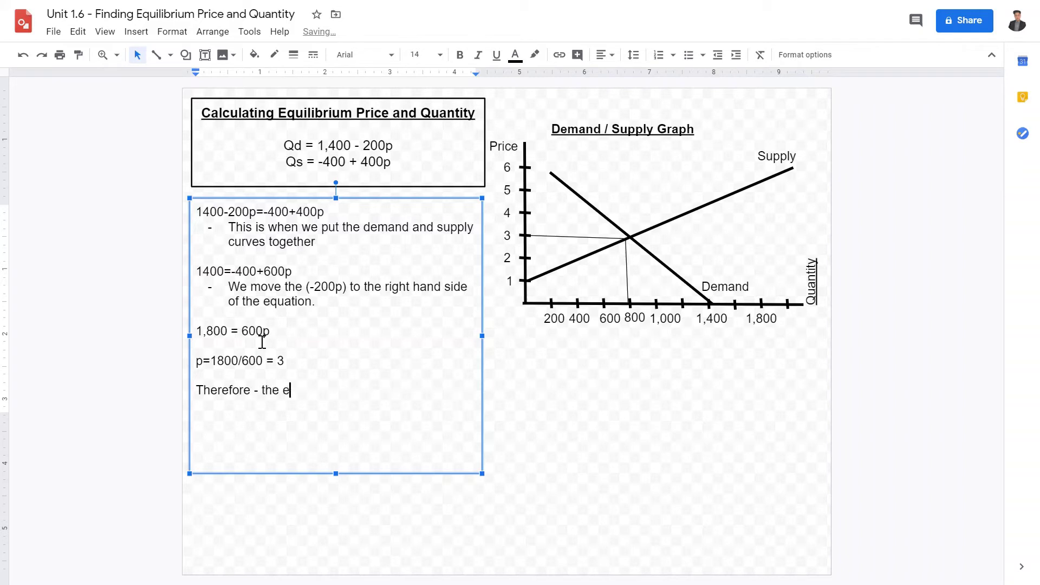
pyautogui.press('BackSpace')
pyautogui.press('BackSpace')
pyautogui.write('um price = 3')
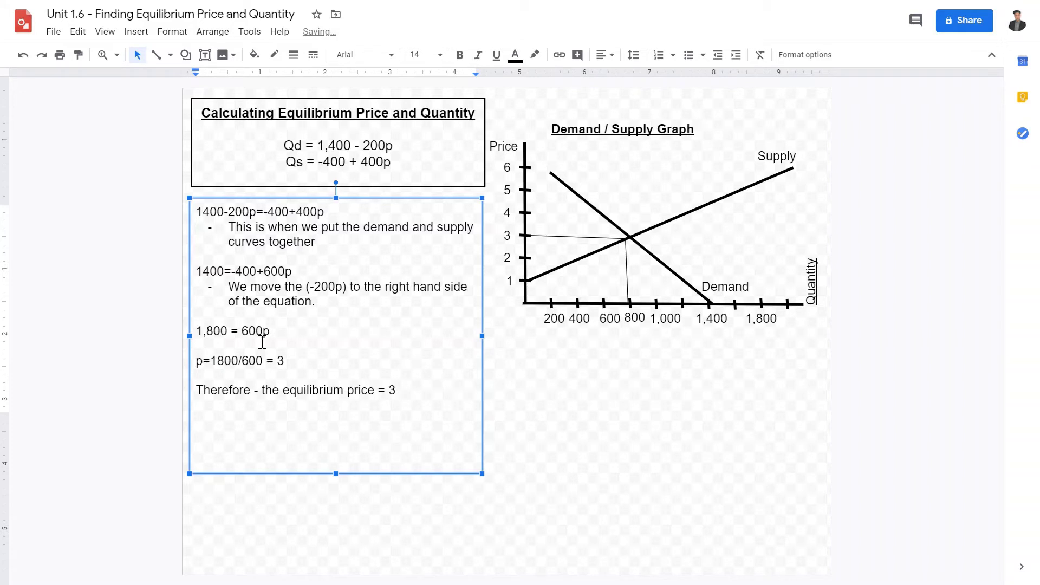
pyautogui.click(539, 238)
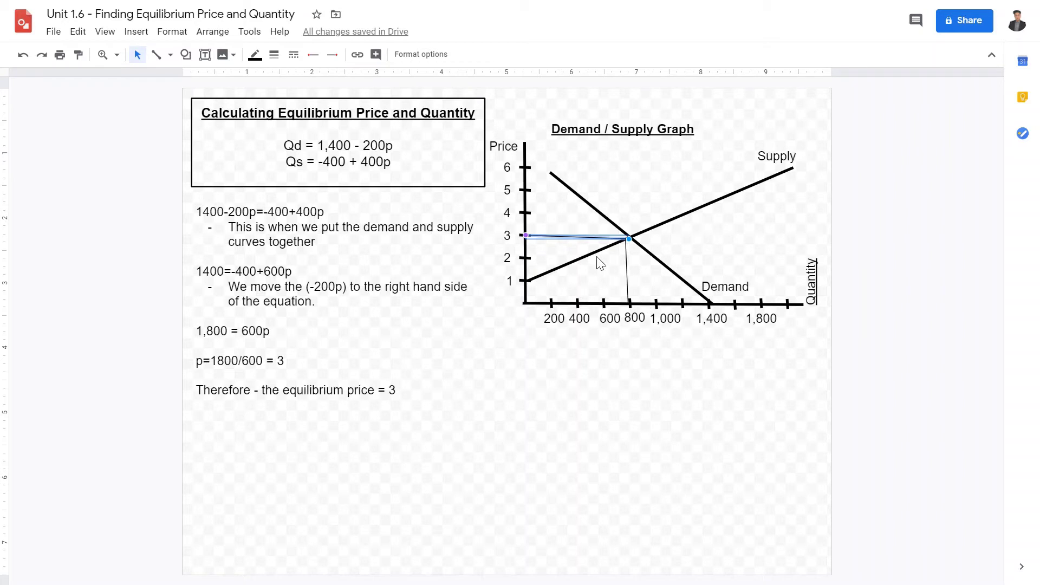
# Make the horizontal guide line at price 3 thicker
pyautogui.click(275, 55)
pyautogui.click(301, 120)
pyautogui.click(509, 340)
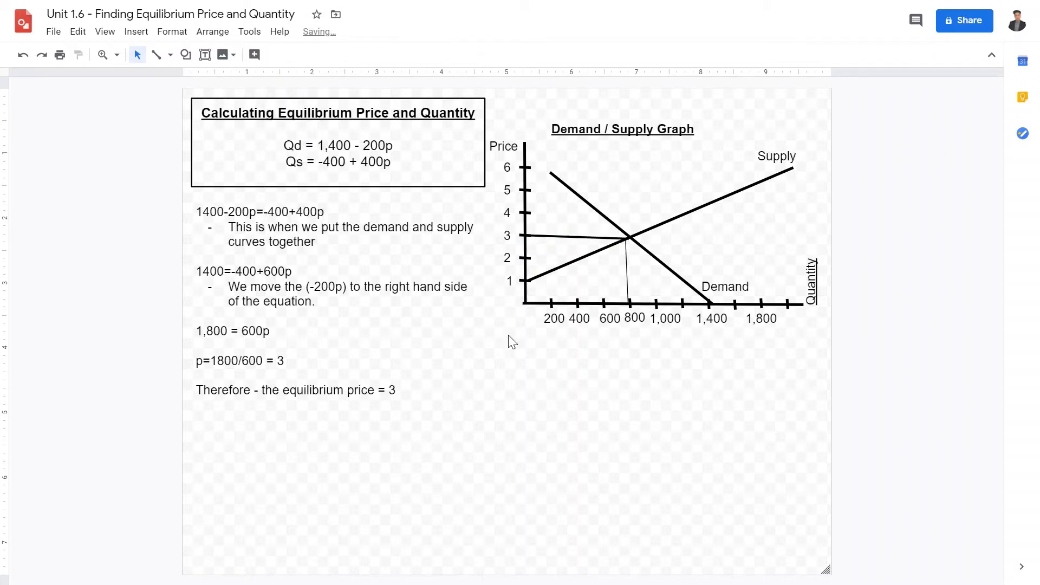
# Give the vertical guide line at quantity 800 a 3px weight and dashed style
pyautogui.click(626, 270)
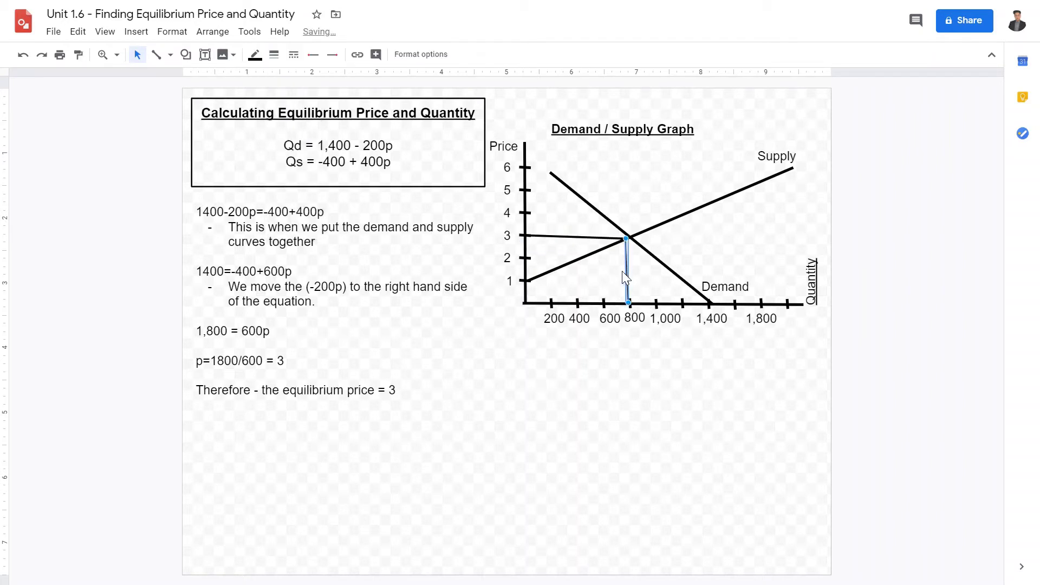
pyautogui.click(274, 55)
pyautogui.click(303, 120)
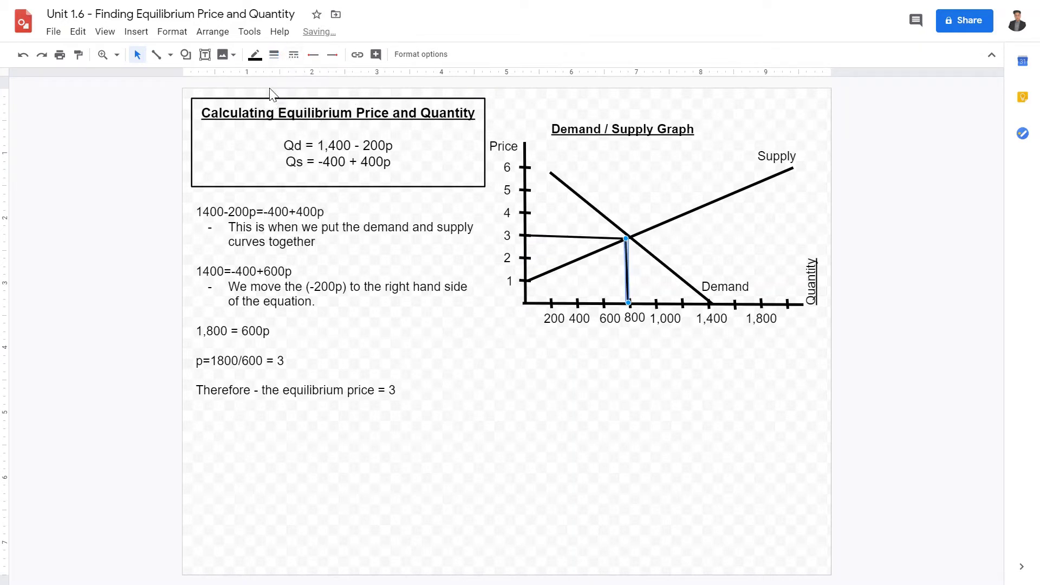
pyautogui.click(297, 57)
pyautogui.click(336, 126)
# Dash the price-3 guide line and shorten the working text box to fit its text
pyautogui.click(564, 236)
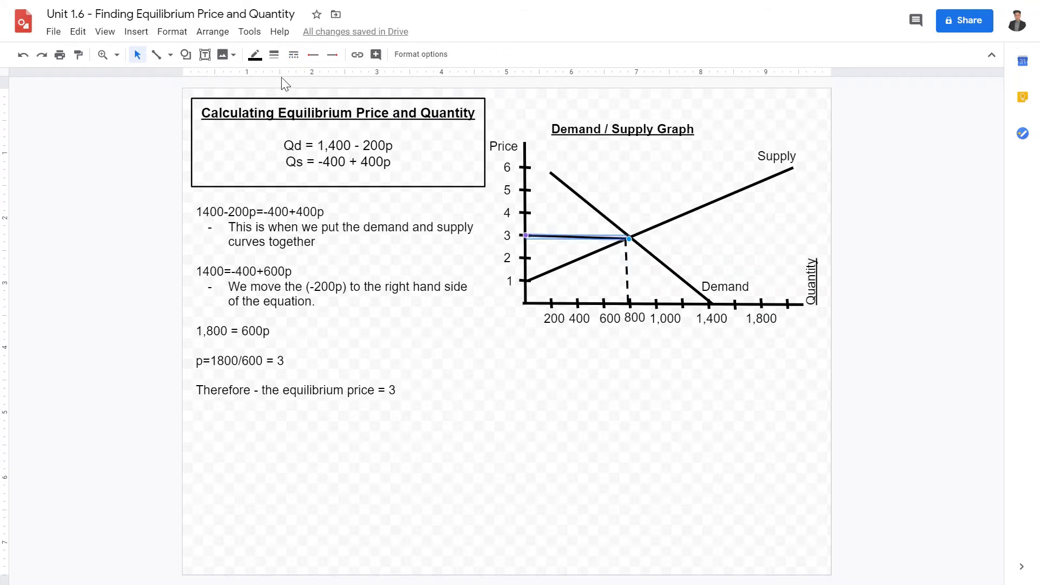
pyautogui.click(293, 55)
pyautogui.click(330, 128)
pyautogui.click(596, 391)
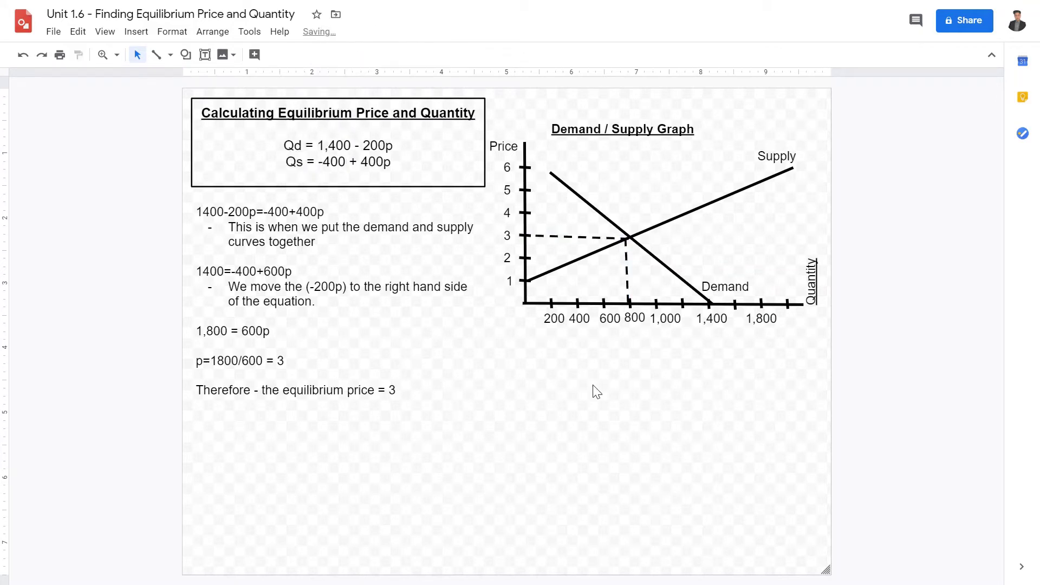
pyautogui.click(218, 391)
pyautogui.moveTo(335, 473); pyautogui.dragTo(360, 420)
# Give the algebra working box a 3px border
pyautogui.click(700, 444)
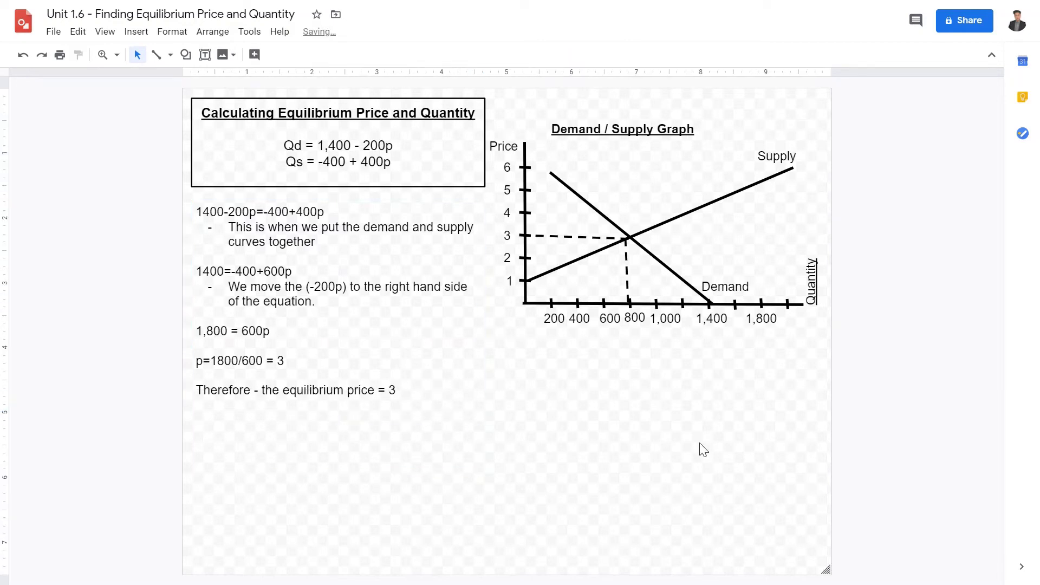
pyautogui.click(372, 397)
pyautogui.click(294, 54)
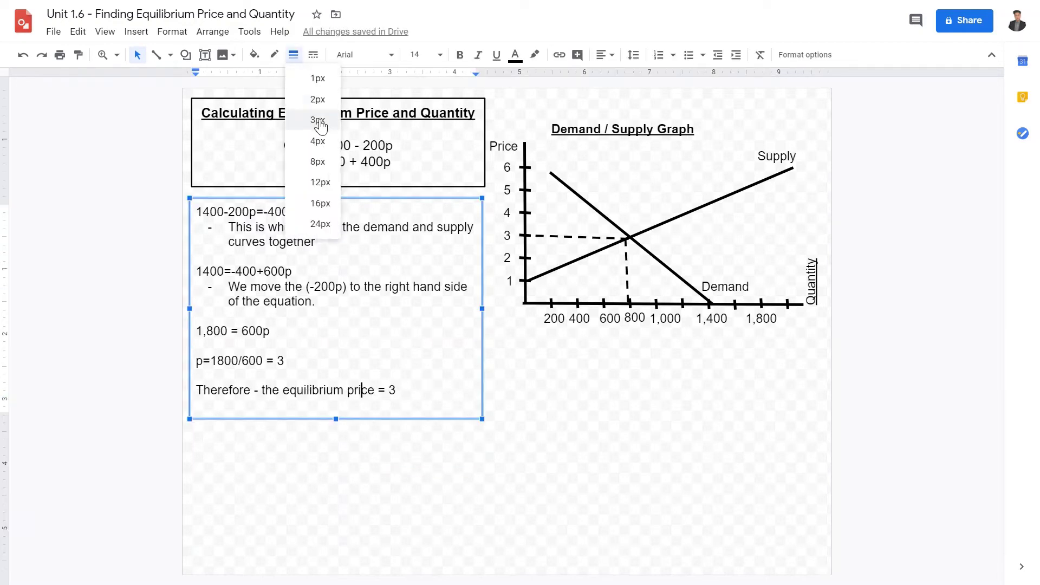
pyautogui.click(320, 122)
pyautogui.click(572, 453)
# Widen the working box slightly and draw a new text box below the graph
pyautogui.click(353, 375)
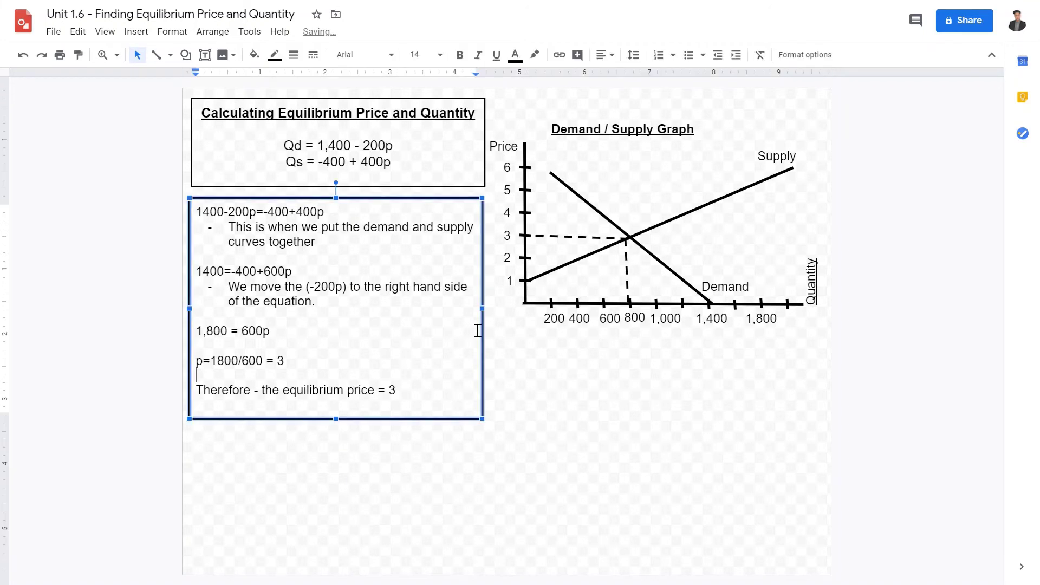
pyautogui.moveTo(483, 310); pyautogui.dragTo(494, 314)
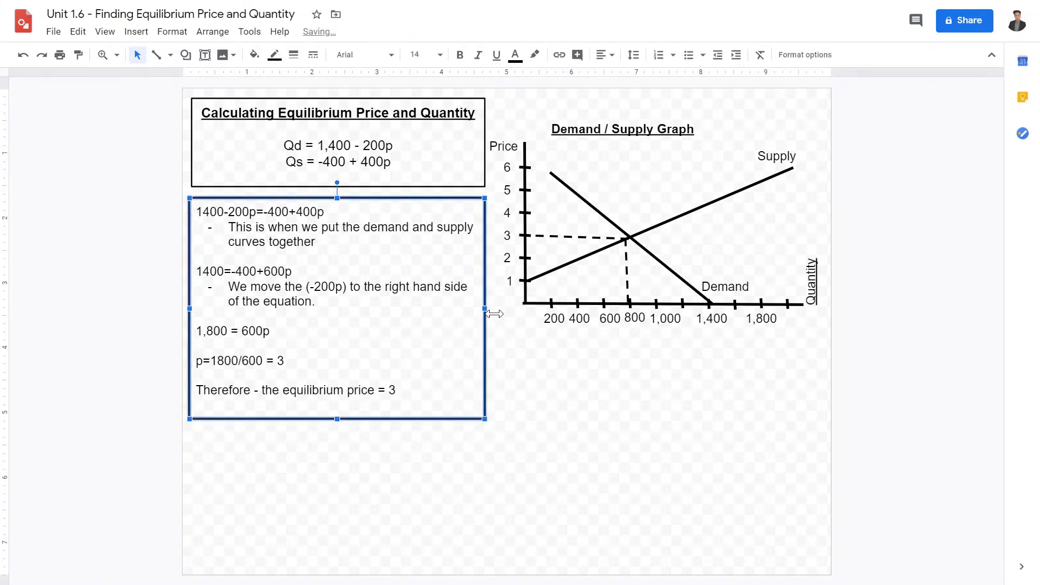
pyautogui.click(586, 441)
pyautogui.click(205, 55)
pyautogui.moveTo(515, 348); pyautogui.dragTo(652, 539)
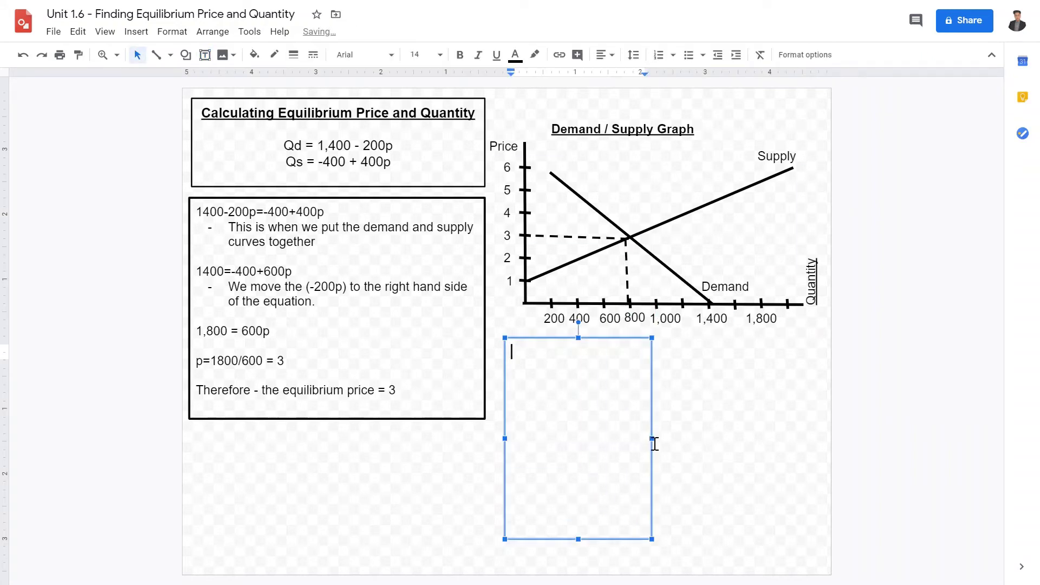
# Type the demand equation 'Qd = 1400 - 200 p' into the new text box
pyautogui.write('Qd = 1400 - 200 p')
pyautogui.press('Return')
pyautogui.press('Return')
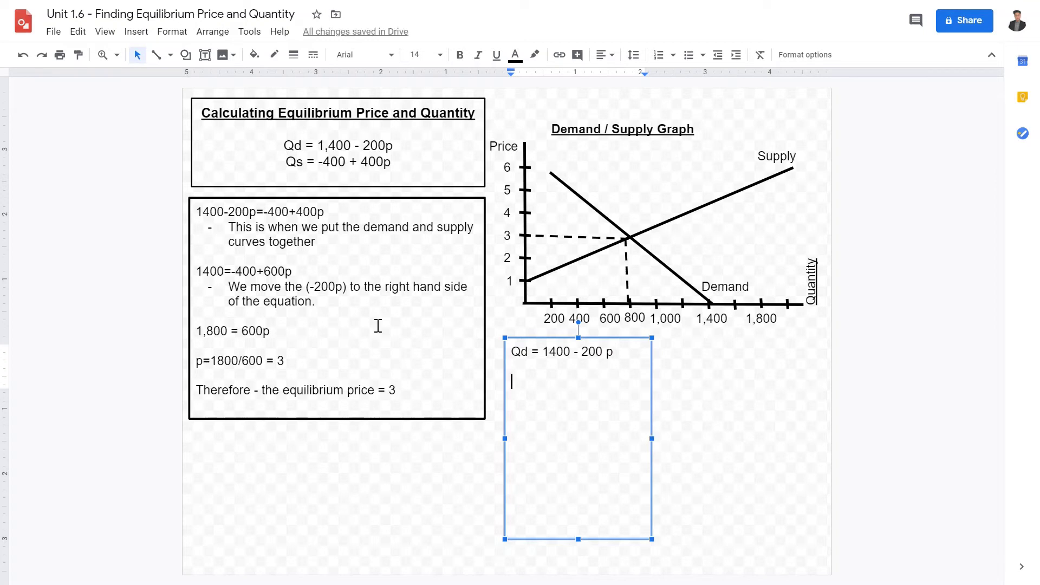
pyautogui.click(244, 385)
pyautogui.click(269, 376)
pyautogui.moveTo(302, 371); pyautogui.dragTo(251, 373)
pyautogui.click(199, 375)
pyautogui.click(677, 383)
pyautogui.click(619, 371)
pyautogui.press('BackSpace')
# Add the lines 'Qd = 1400 - 200 * 3', 'Qd = 1400 - 600' and 'Qd = 800'
pyautogui.write('Qd ')
pyautogui.write('= 1400 - 200 p Qd = 1400 ')
pyautogui.write('- 200 ')
pyautogui.write('* ')
pyautogui.write('3')
pyautogui.press('Return')
pyautogui.write('Qd = 140')
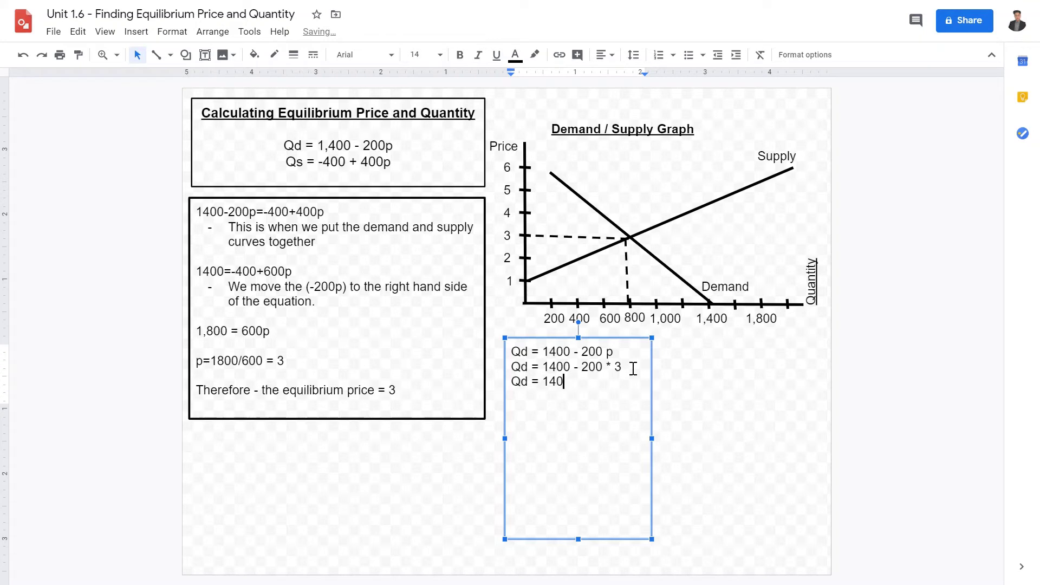
pyautogui.write('00- 600')
pyautogui.press('Return')
pyautogui.write('Qd = ')
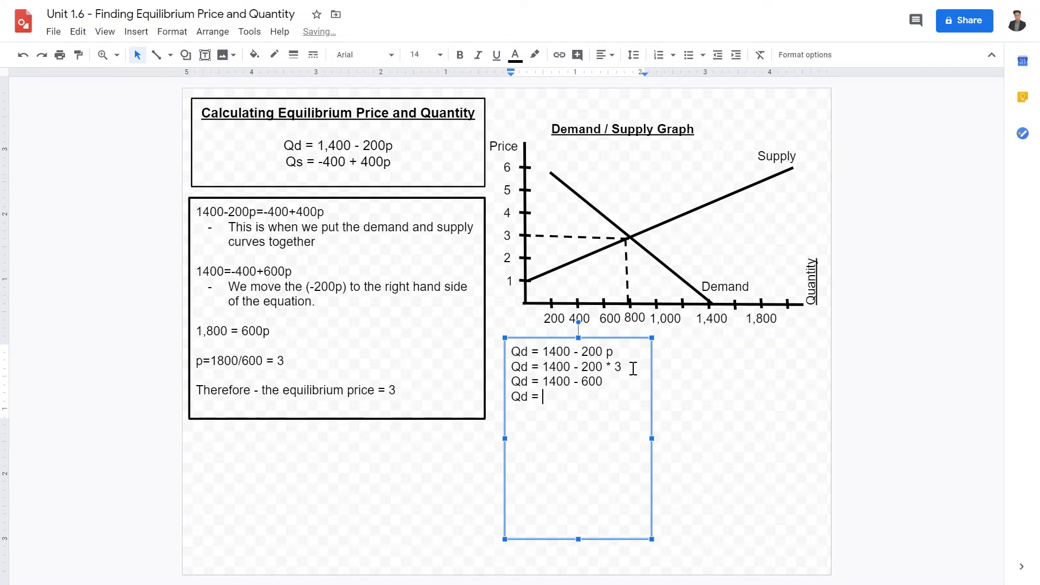
pyautogui.write('800')
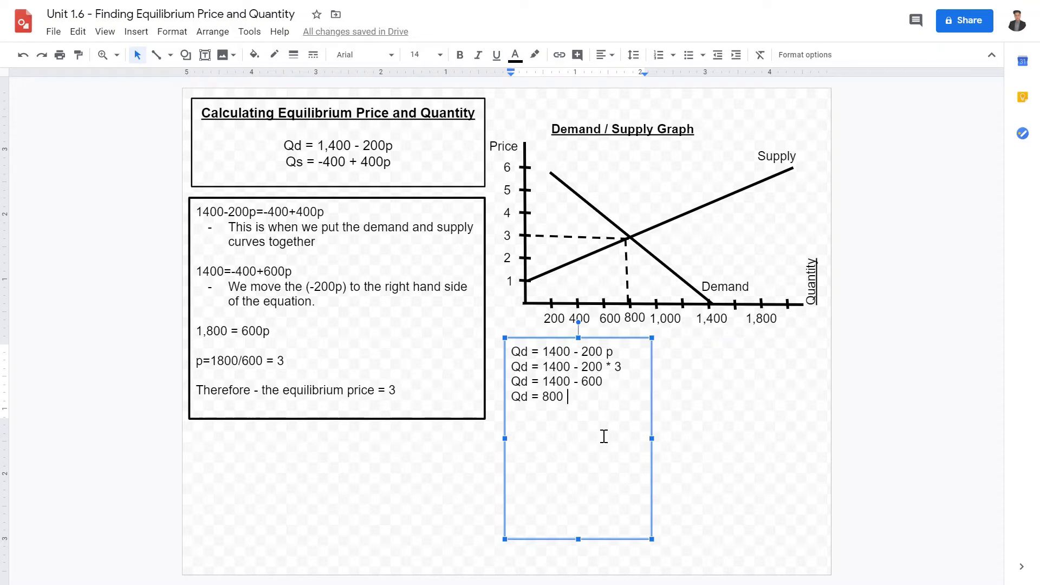
# Give the Qd box a 3px border and shorten it to fit its four lines
pyautogui.click(293, 55)
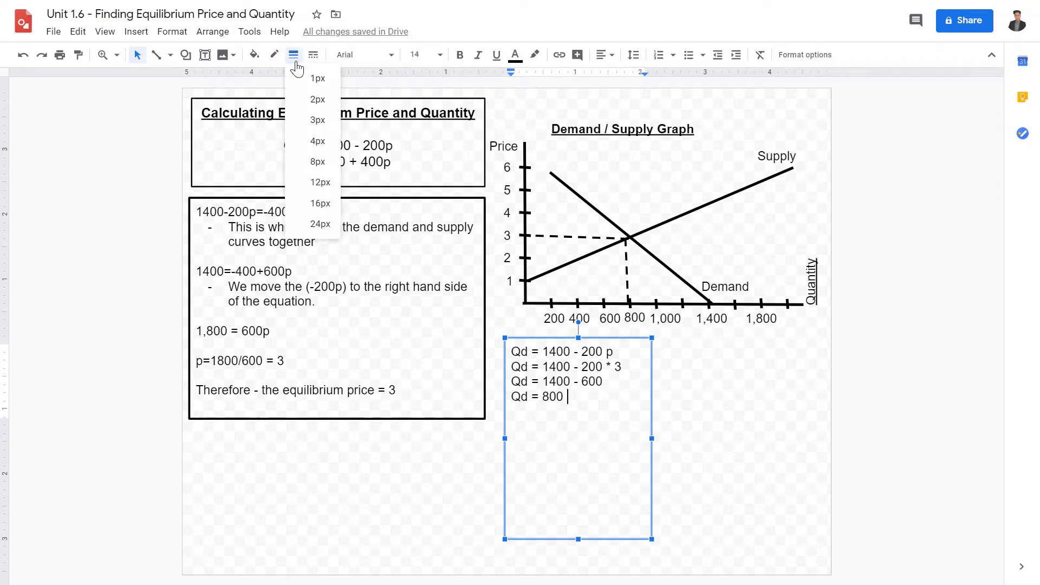
pyautogui.click(332, 124)
pyautogui.moveTo(578, 539); pyautogui.dragTo(581, 424)
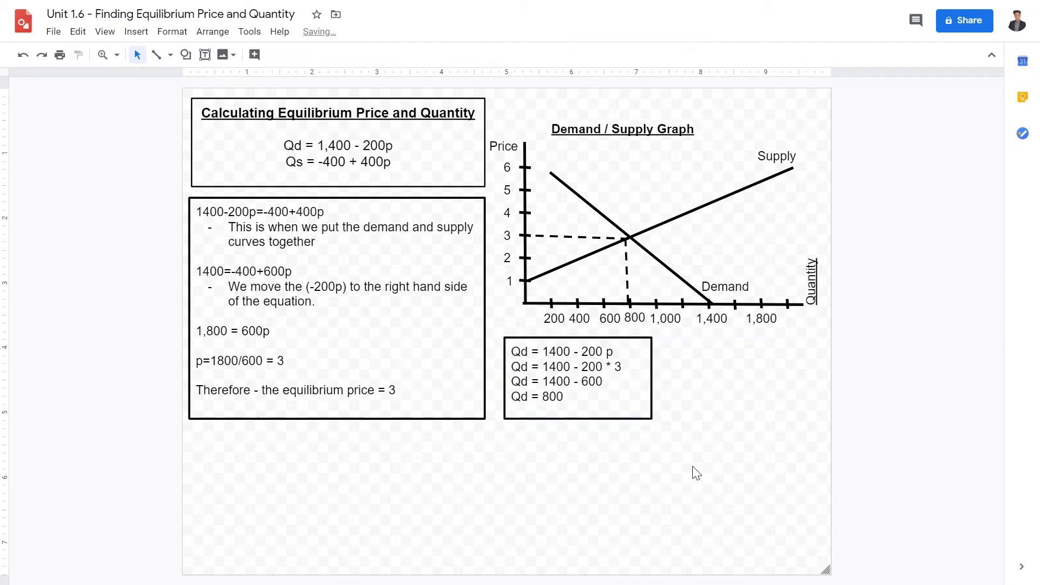
pyautogui.click(596, 393)
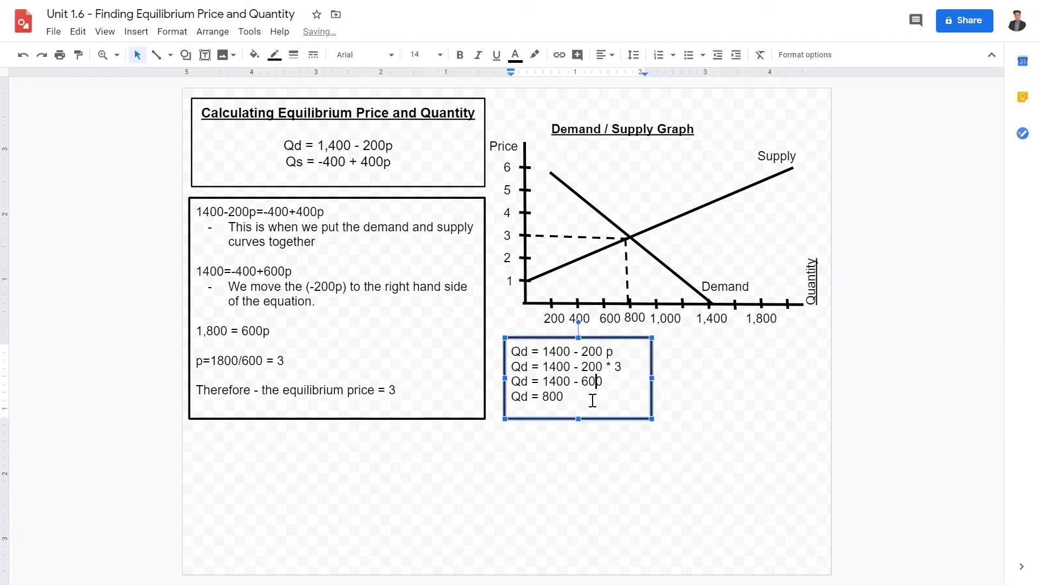
# Duplicate the Qd calculation box to its right and select the copy's four lines
pyautogui.click(628, 298)
pyautogui.click(713, 411)
pyautogui.moveTo(902, 291); pyautogui.dragTo(574, 225)
pyautogui.click(767, 405)
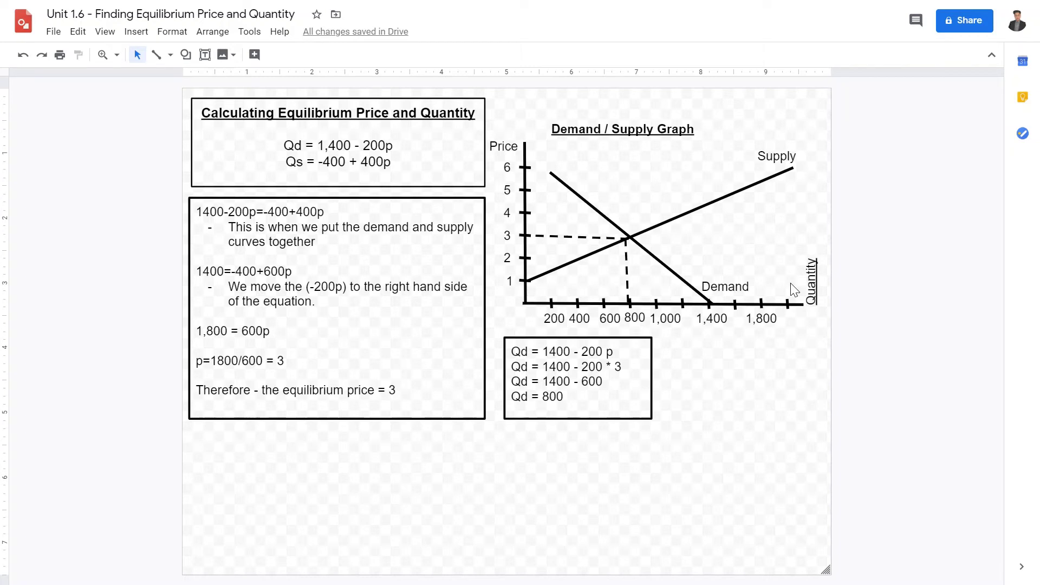
pyautogui.click(610, 421)
pyautogui.moveTo(657, 405); pyautogui.dragTo(806, 406)
pyautogui.moveTo(742, 413); pyautogui.dragTo(656, 363)
# Clear the copied box and type the supply equation for Qs
pyautogui.press('Delete')
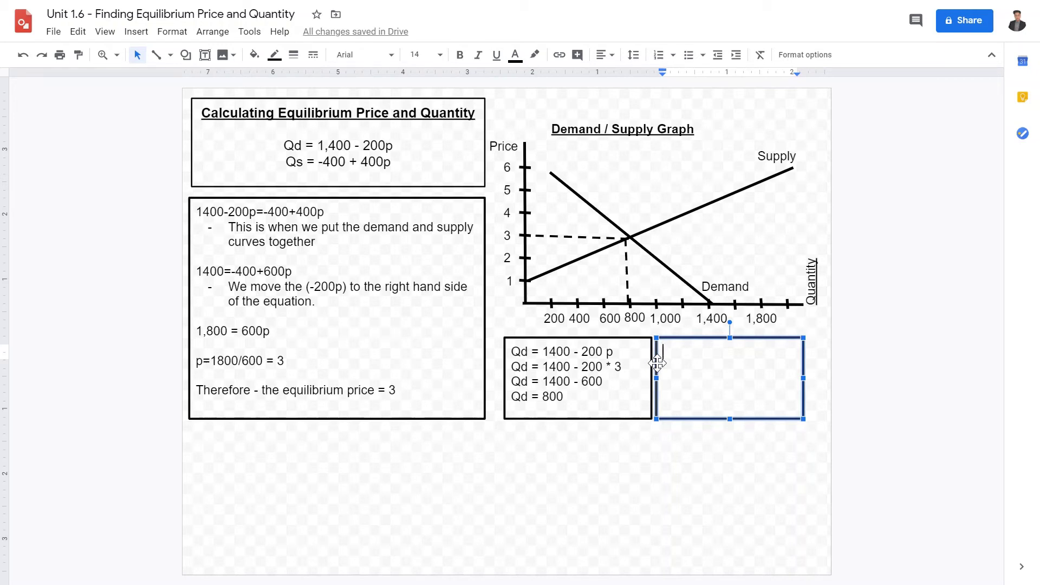
pyautogui.write('Qs = -44')
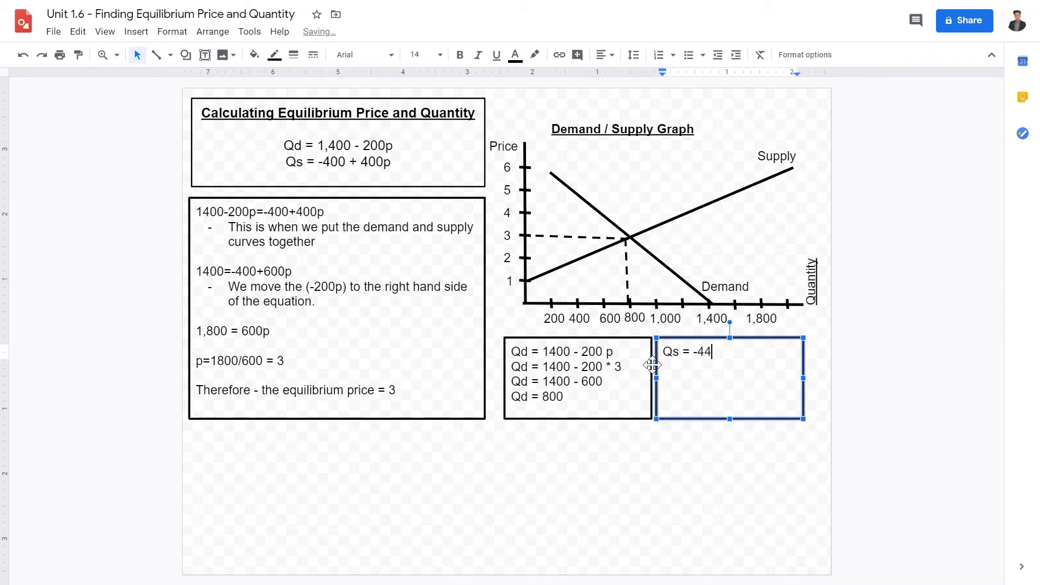
pyautogui.write('0 + 400')
pyautogui.press('BackSpace')
pyautogui.press('BackSpace')
pyautogui.press('BackSpace')
pyautogui.write('p')
pyautogui.press('Return')
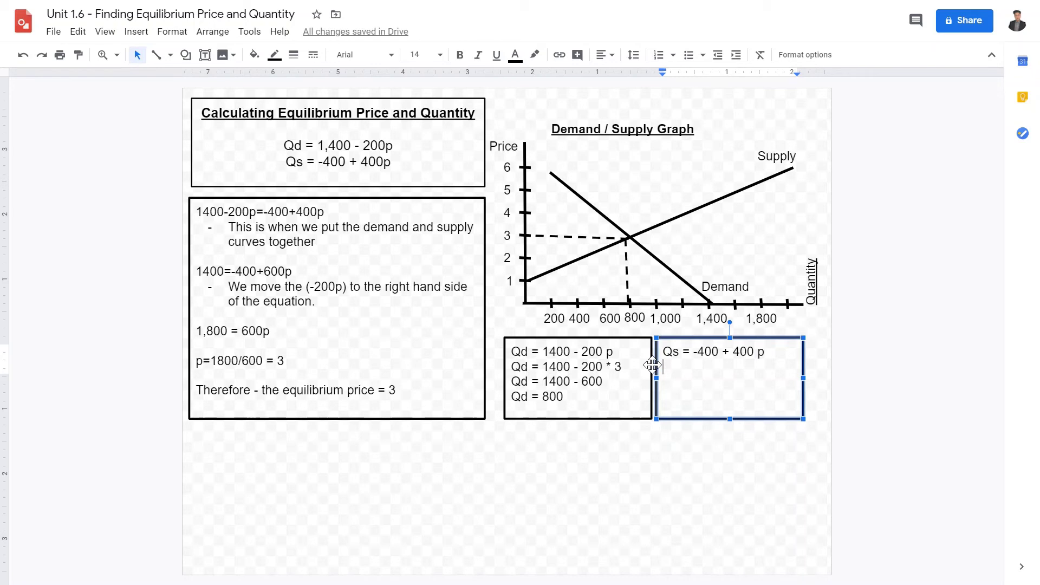
# Add the substituted line 'Qs = -400 + 400 * 3' to the Qs box
pyautogui.moveTo(678, 367); pyautogui.dragTo(653, 358)
pyautogui.click(768, 362)
pyautogui.click(321, 164)
pyautogui.tripleClick(346, 165)
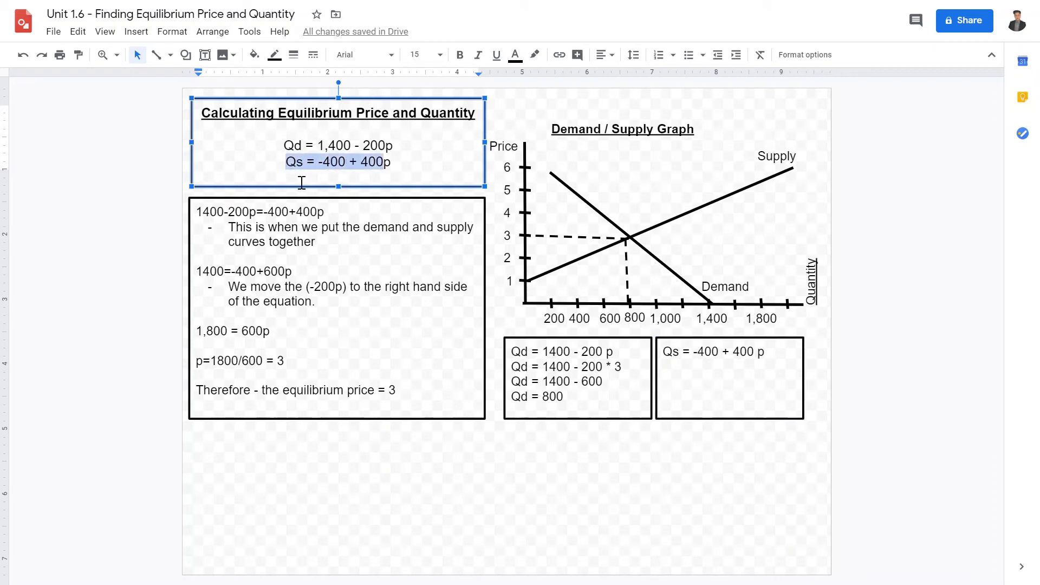
pyautogui.click(766, 356)
pyautogui.press('Return')
pyautogui.write('Qs = -400 + 400 * 3')
pyautogui.press('Return')
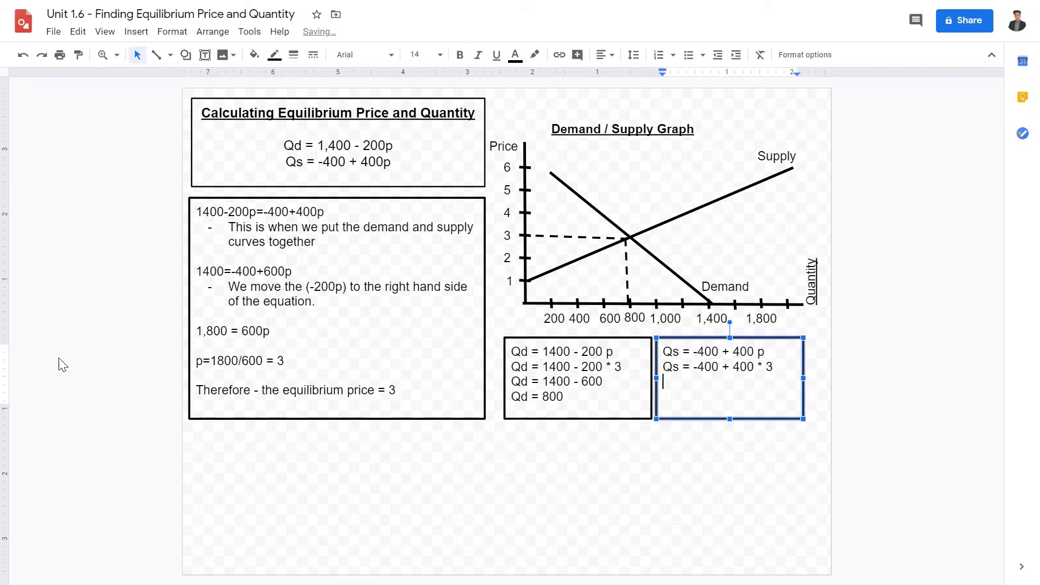
# Finish the Qs box with 'Qs = -400 + 1200' and 'Qs = 800'
pyautogui.click(223, 347)
pyautogui.keyDown('shift'); pyautogui.click(329, 361); pyautogui.keyUp('shift')
pyautogui.keyDown('shift'); pyautogui.click(269, 233); pyautogui.keyUp('shift')
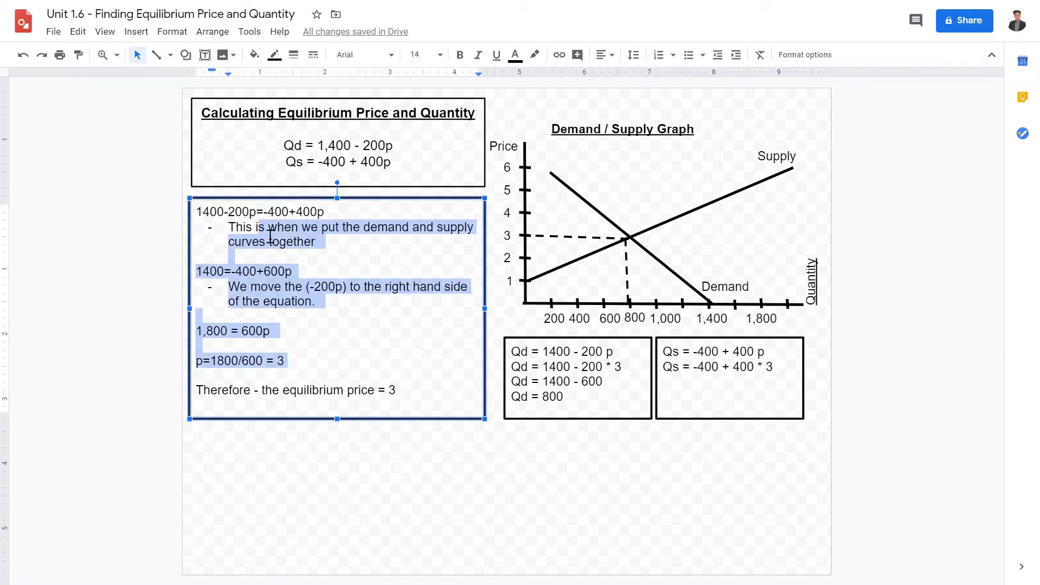
pyautogui.click(795, 381)
pyautogui.click(785, 390)
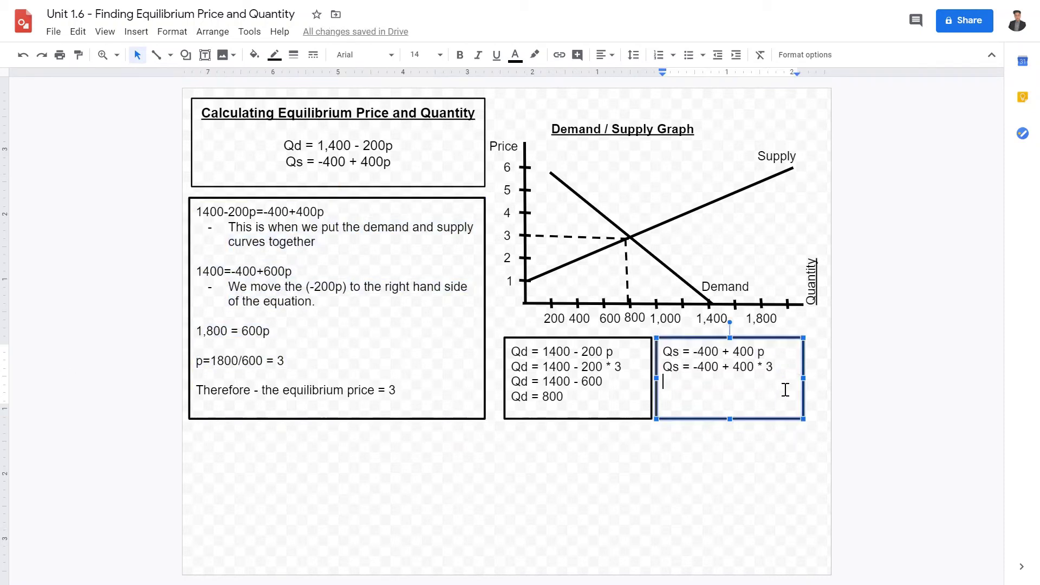
pyautogui.write('Qs = -')
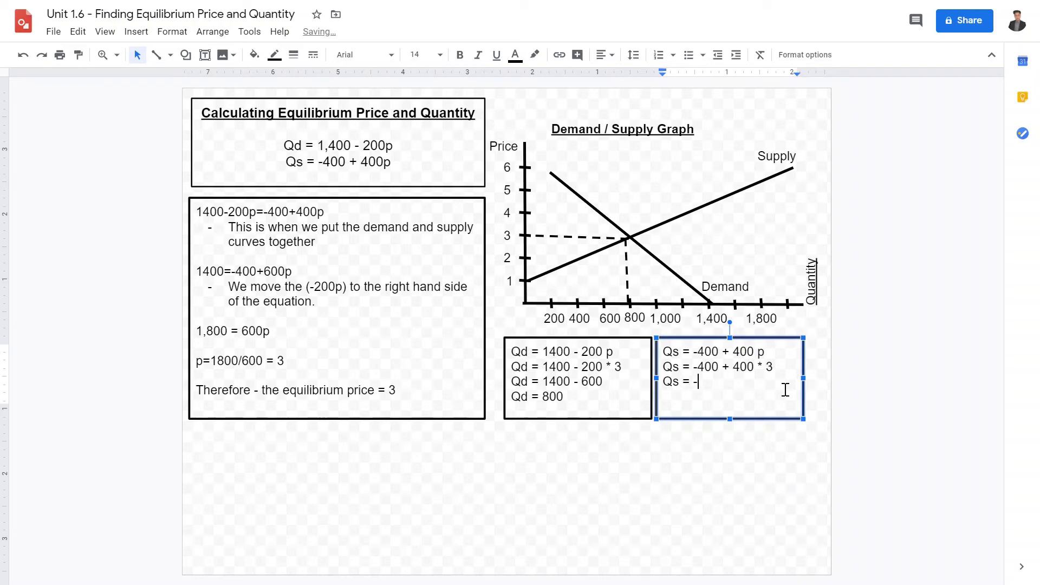
pyautogui.write('400 + 1200')
pyautogui.press('Return')
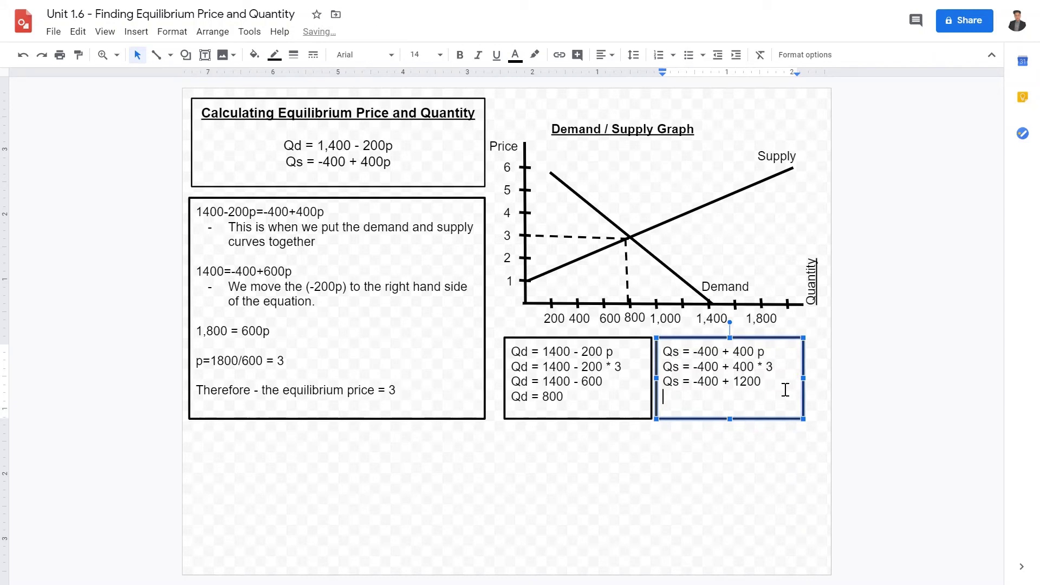
pyautogui.write('Qs = 800')
pyautogui.click(713, 522)
pyautogui.click(205, 56)
# Draw a wide text box beneath the Qd and Qs boxes with an 8px border
pyautogui.moveTo(506, 431); pyautogui.dragTo(819, 544)
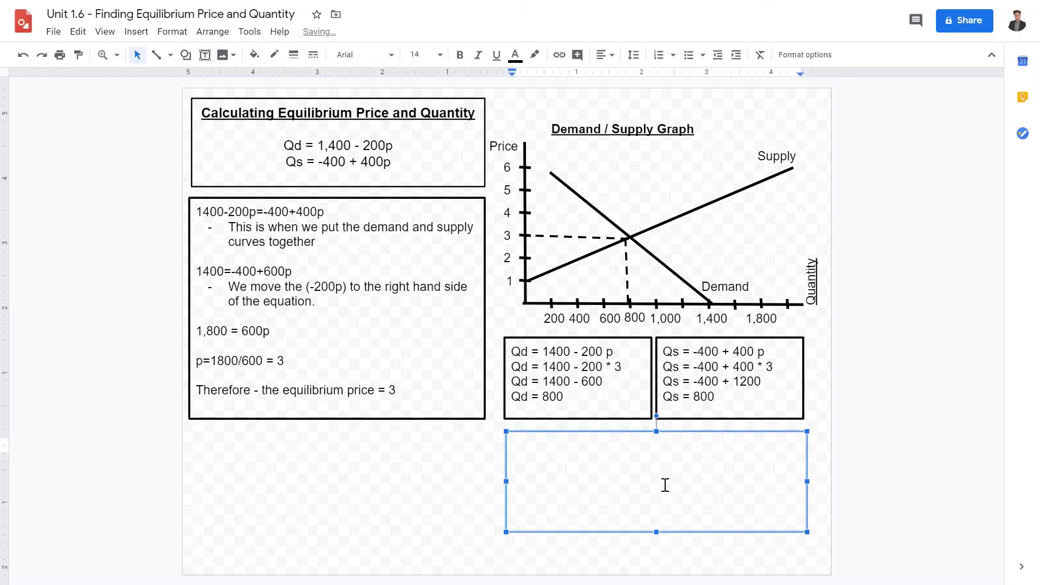
pyautogui.click(293, 54)
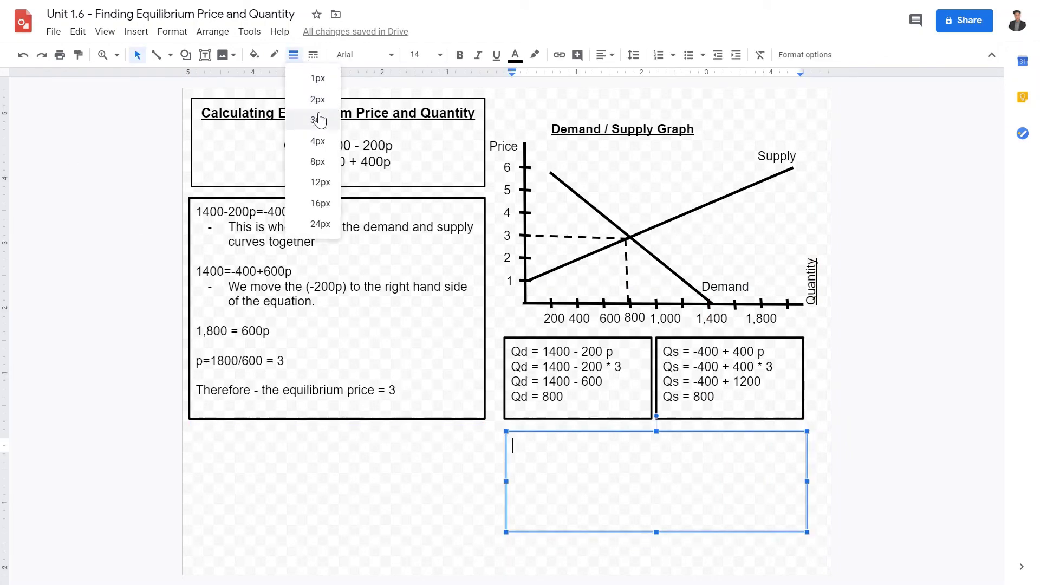
pyautogui.click(319, 162)
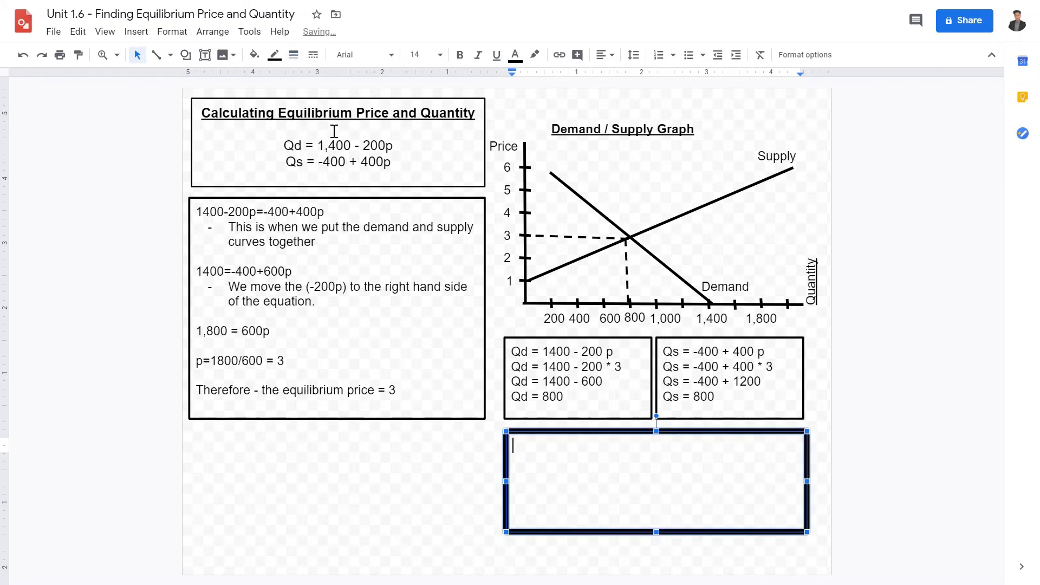
# Type 'Final Answer:', 'Equilibrium Price = 3' and 'Equilibrium Quantity = 800 Units' on separate lines
pyautogui.write('Final Answ')
pyautogui.press('BackSpace')
pyautogui.write('wer:')
pyautogui.press('Return')
pyautogui.press('Return')
pyautogui.write('Qu')
pyautogui.press('BackSpace')
pyautogui.press('BackSpace')
pyautogui.write('Equilibro')
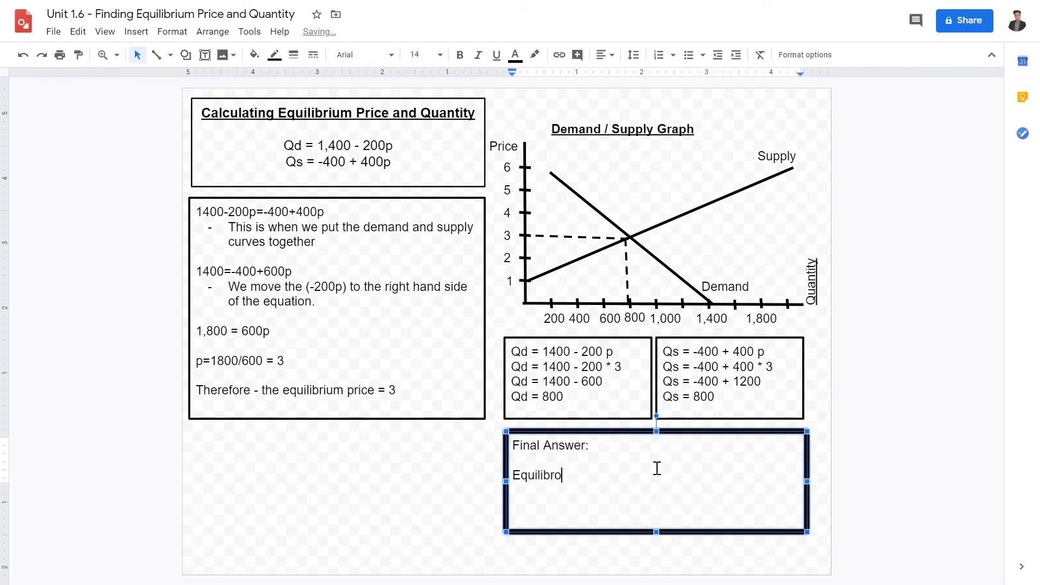
pyautogui.press('BackSpace')
pyautogui.write('ium Price')
pyautogui.write('= 3')
pyautogui.press('Return')
pyautogui.write('Equili')
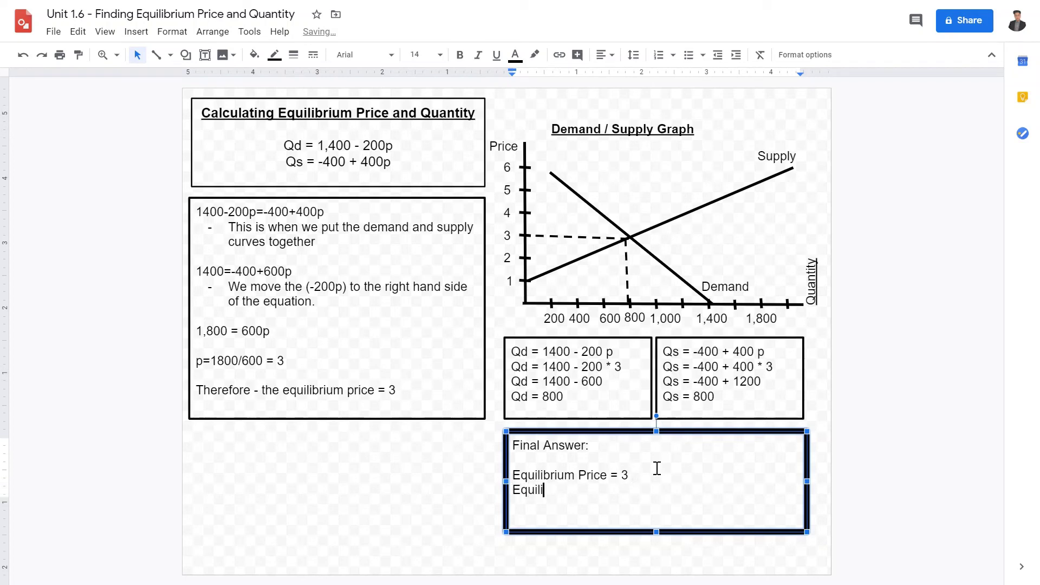
pyautogui.write('birum Quantity = 800 Units')
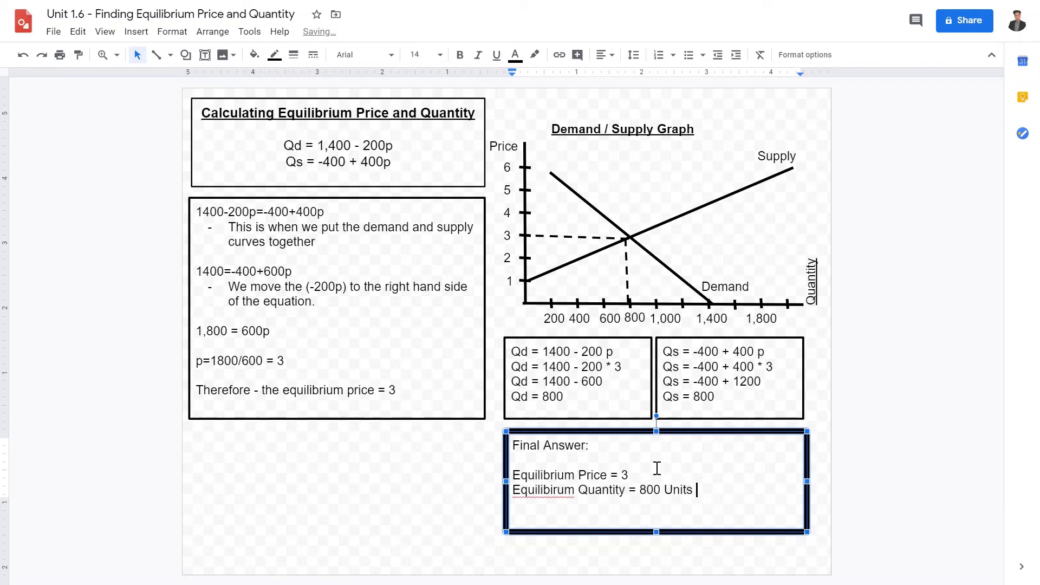
# Add 'Dollars' after the price and correct the misspelled 'Equilibrium'
pyautogui.click(658, 479)
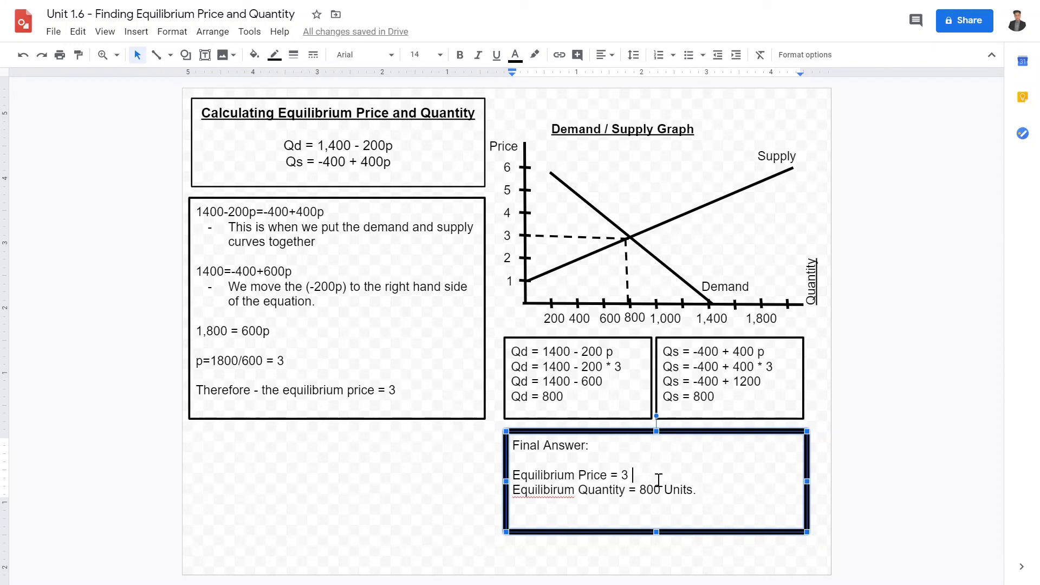
pyautogui.write('Dollars')
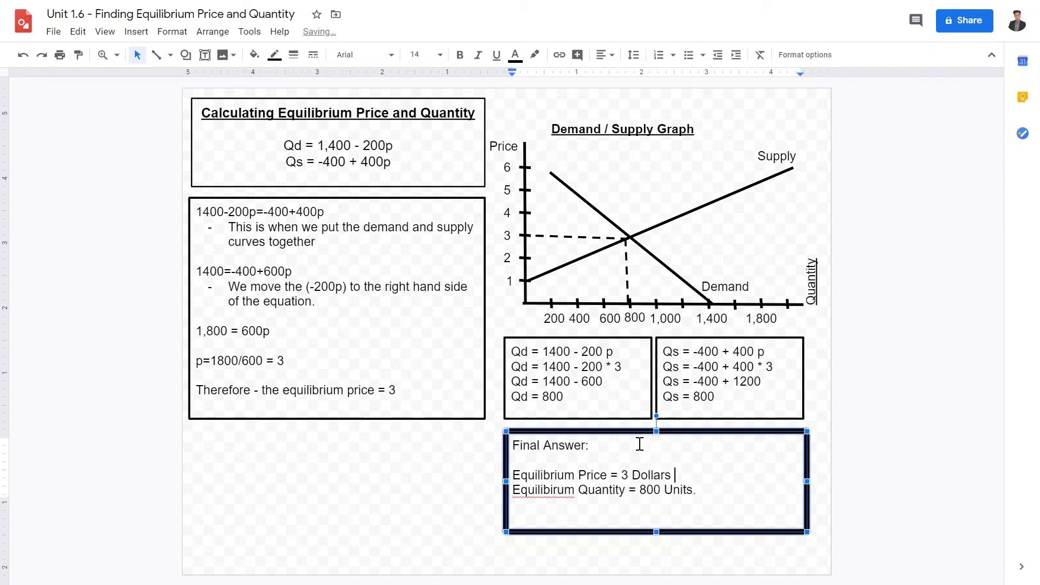
pyautogui.rightClick(568, 490)
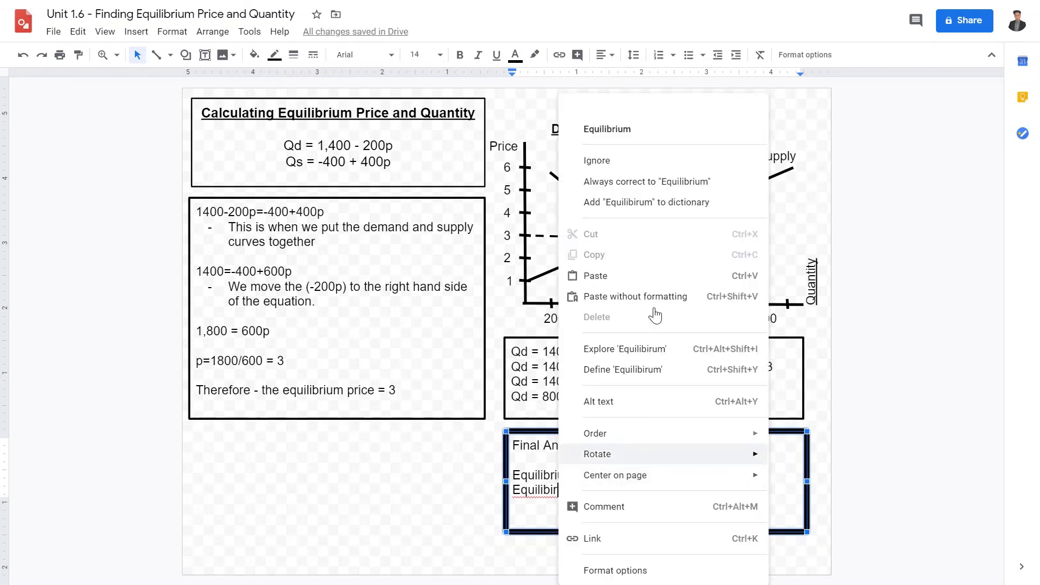
pyautogui.click(657, 131)
pyautogui.click(877, 368)
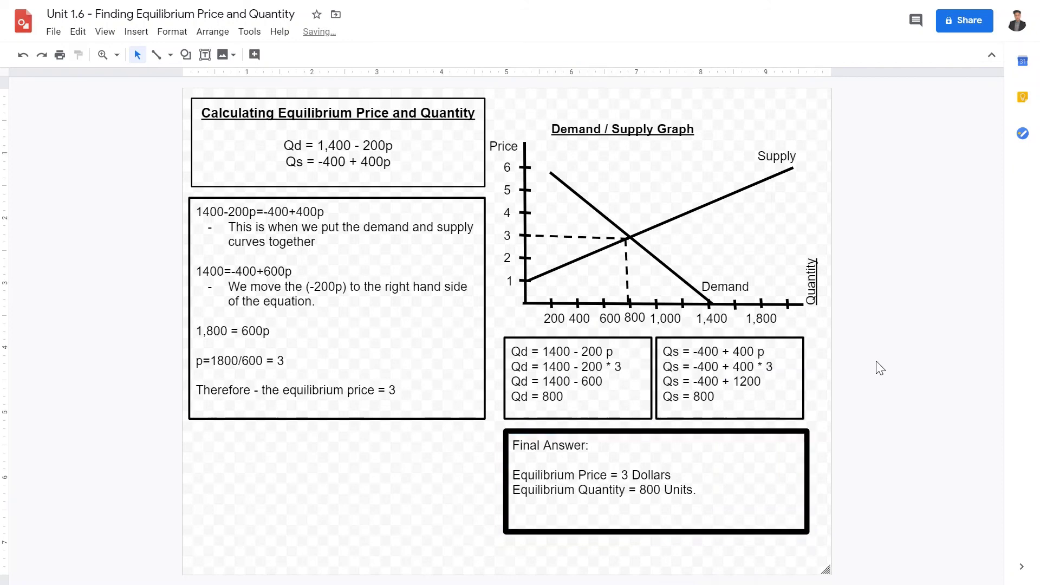
pyautogui.click(330, 410)
pyautogui.moveTo(206, 468); pyautogui.dragTo(372, 142)
pyautogui.click(743, 468)
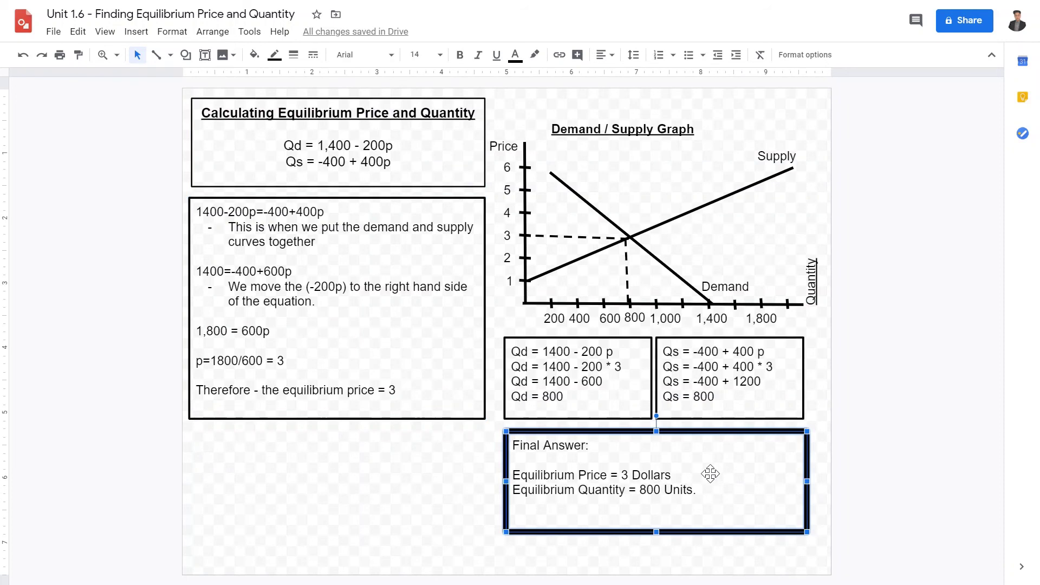
pyautogui.click(368, 160)
pyautogui.moveTo(414, 166); pyautogui.dragTo(337, 151)
pyautogui.click(423, 141)
pyautogui.tripleClick(418, 147)
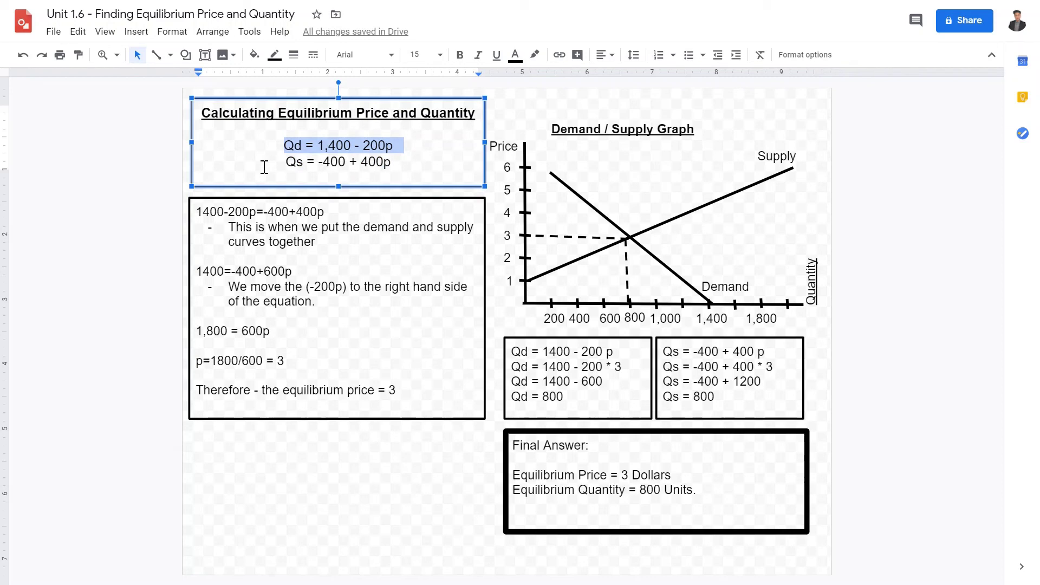
pyautogui.moveTo(265, 163); pyautogui.dragTo(418, 164)
pyautogui.click(418, 164)
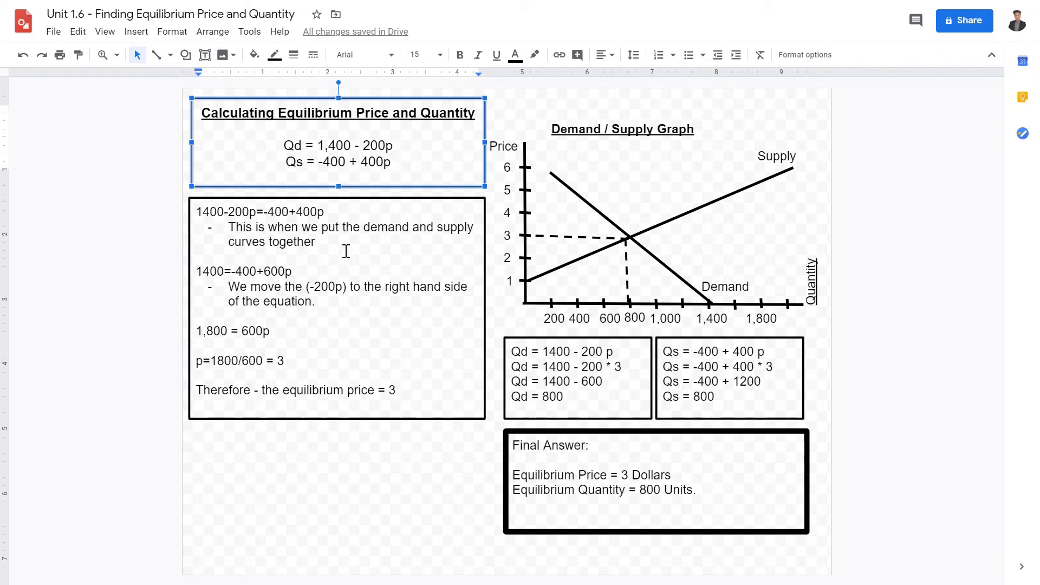
pyautogui.moveTo(336, 216); pyautogui.dragTo(196, 212)
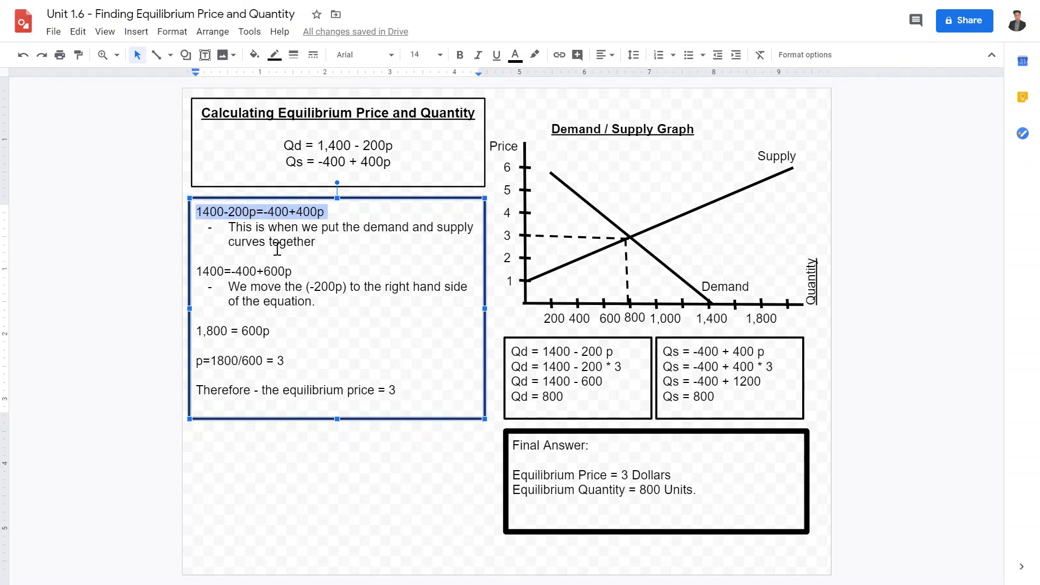
pyautogui.click(331, 277)
pyautogui.click(328, 319)
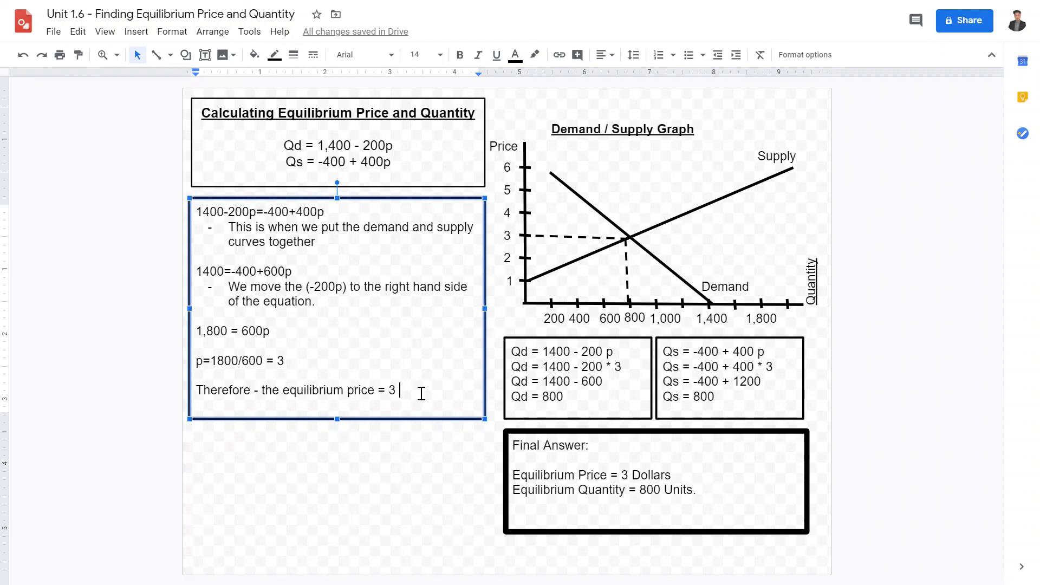
pyautogui.moveTo(420, 390); pyautogui.dragTo(232, 390)
pyautogui.click(323, 389)
pyautogui.click(319, 369)
pyautogui.click(596, 406)
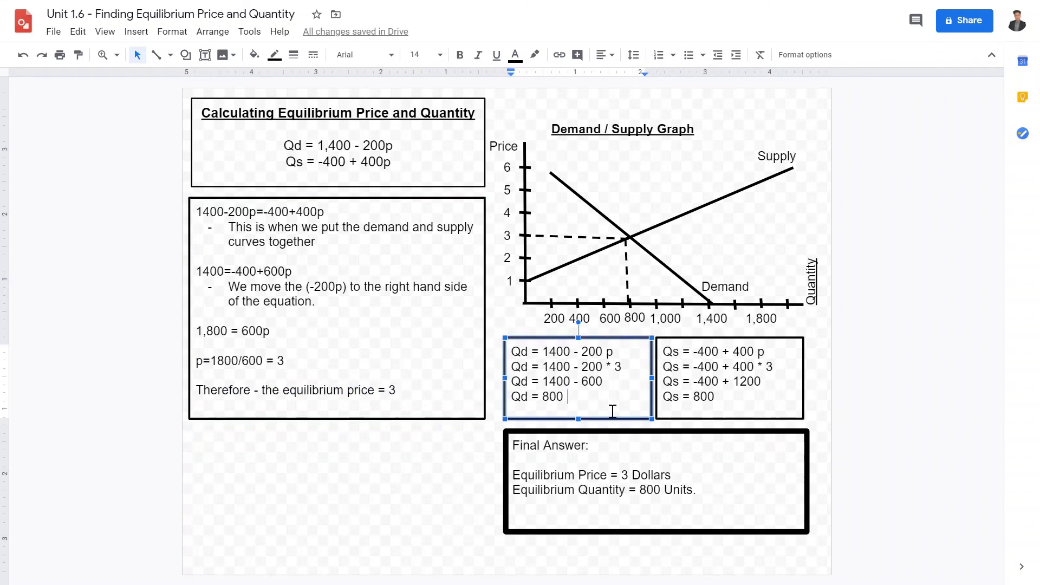
pyautogui.tripleClick(754, 407)
pyautogui.click(757, 408)
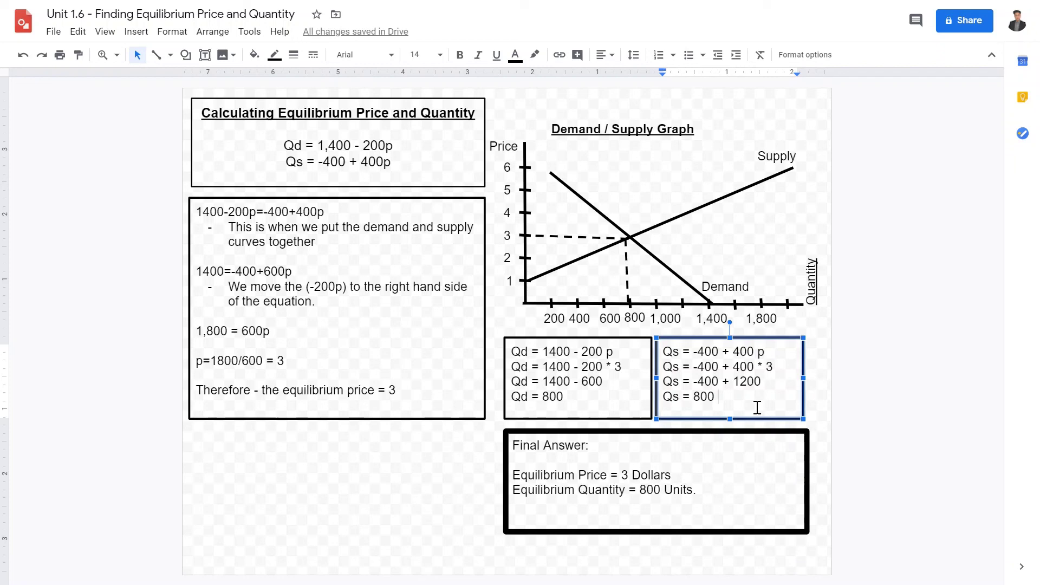
pyautogui.click(930, 401)
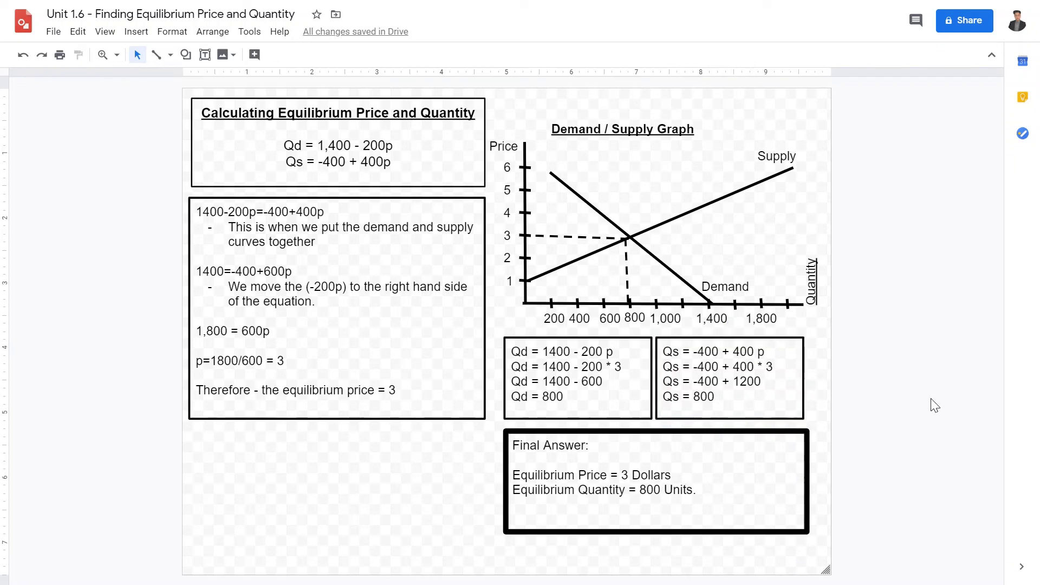
pyautogui.click(815, 387)
pyautogui.click(887, 378)
pyautogui.moveTo(869, 377); pyautogui.dragTo(667, 391)
pyautogui.click(906, 385)
pyautogui.click(732, 527)
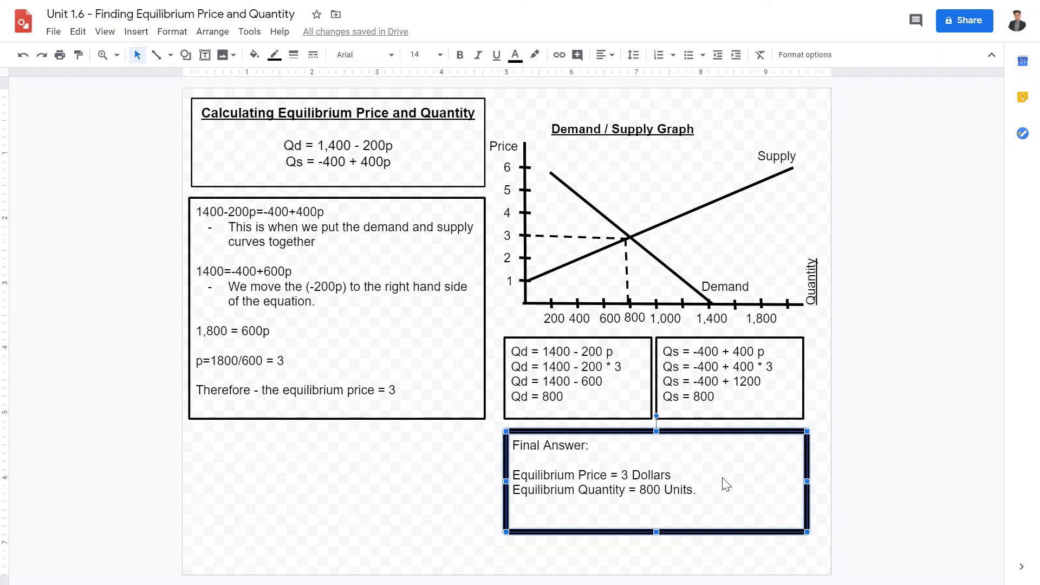
pyautogui.moveTo(863, 296); pyautogui.dragTo(615, 250)
pyautogui.click(569, 259)
pyautogui.click(559, 236)
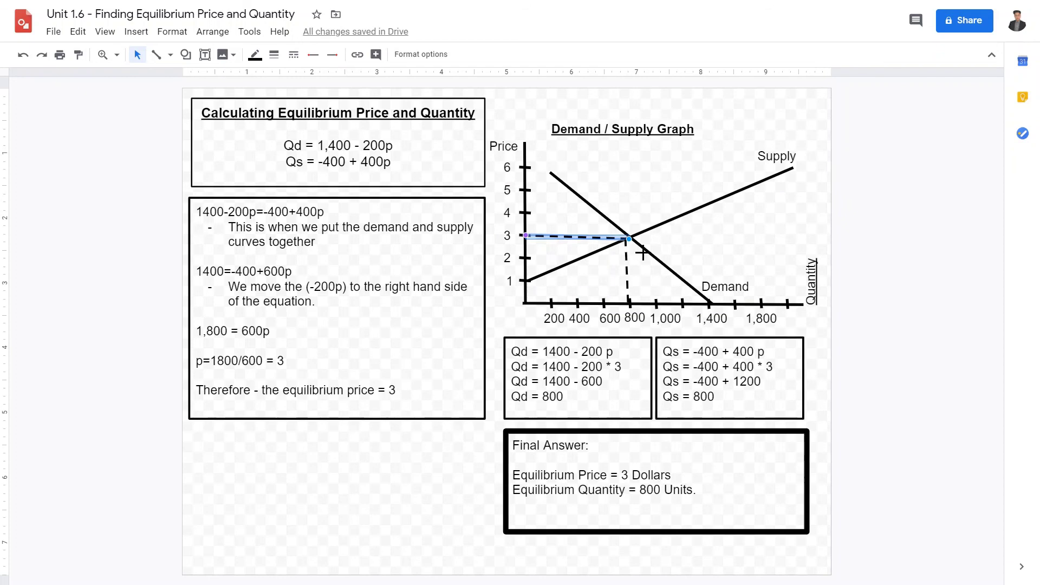